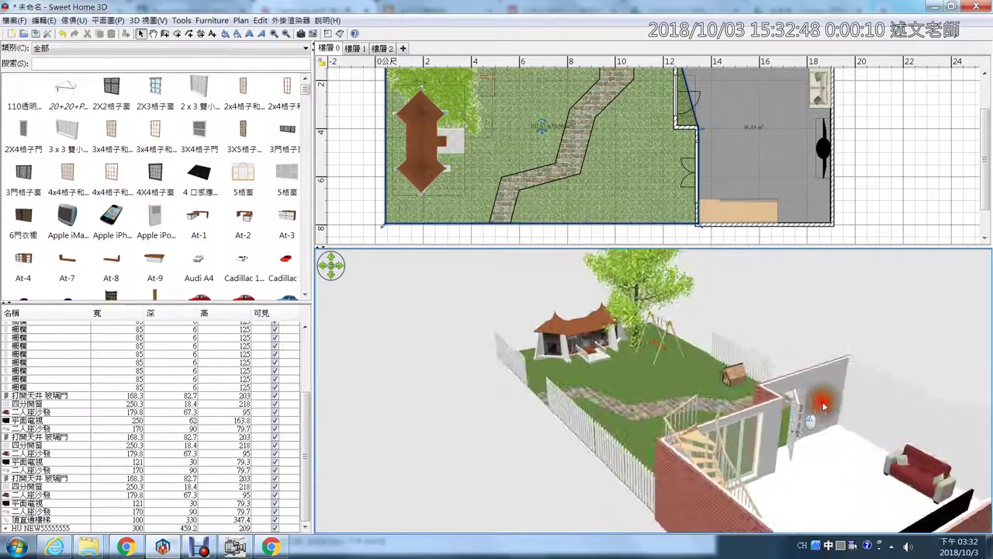
{"action": "left_click", "coordinate": [585, 122]}
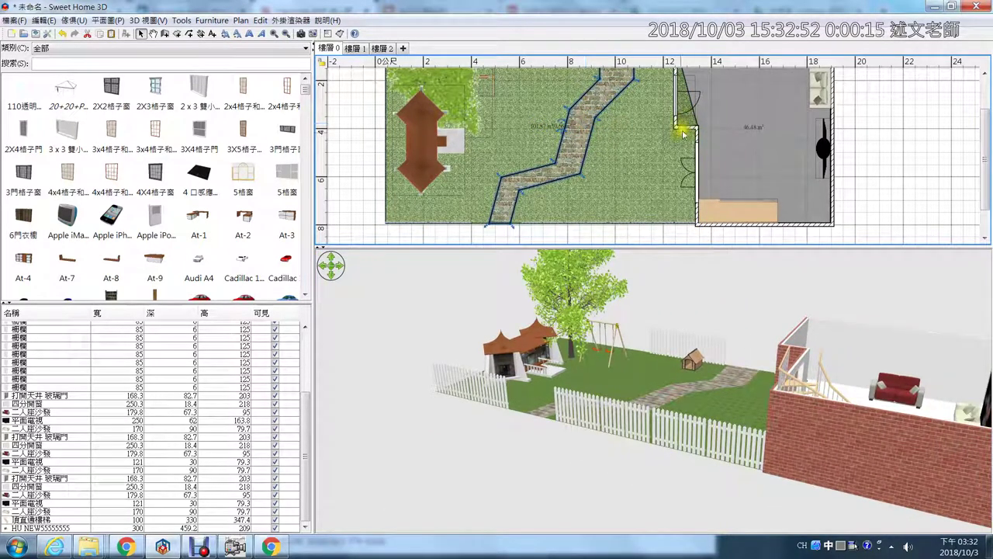
{"action": "left_click", "coordinate": [649, 136]}
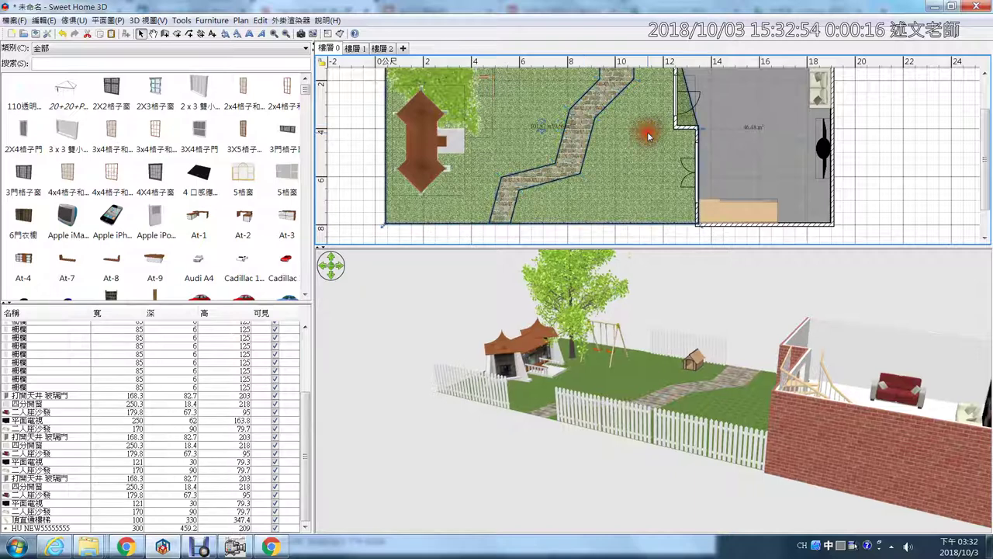
{"action": "left_click", "coordinate": [737, 207]}
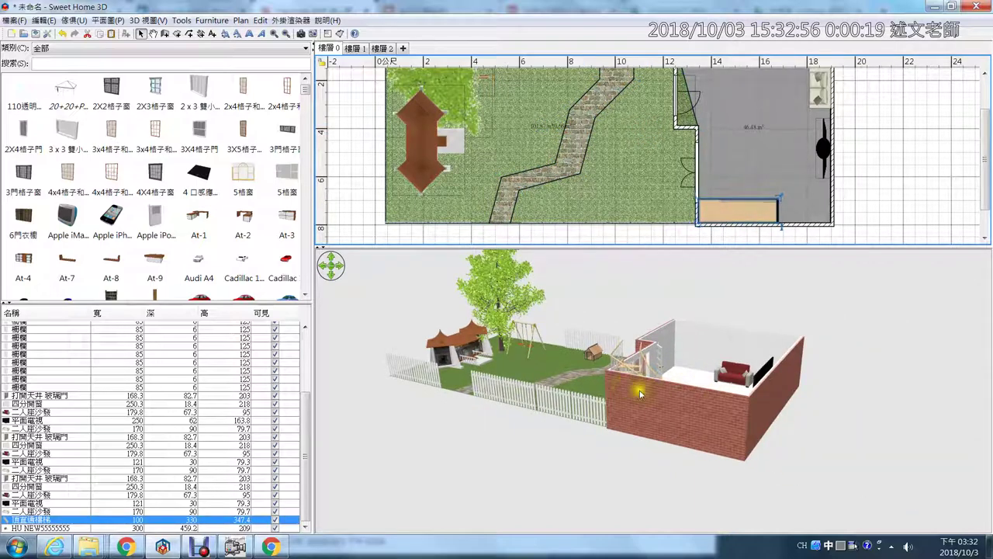
{"action": "left_click_drag", "start_coordinate": [516, 358], "coordinate": [546, 367]}
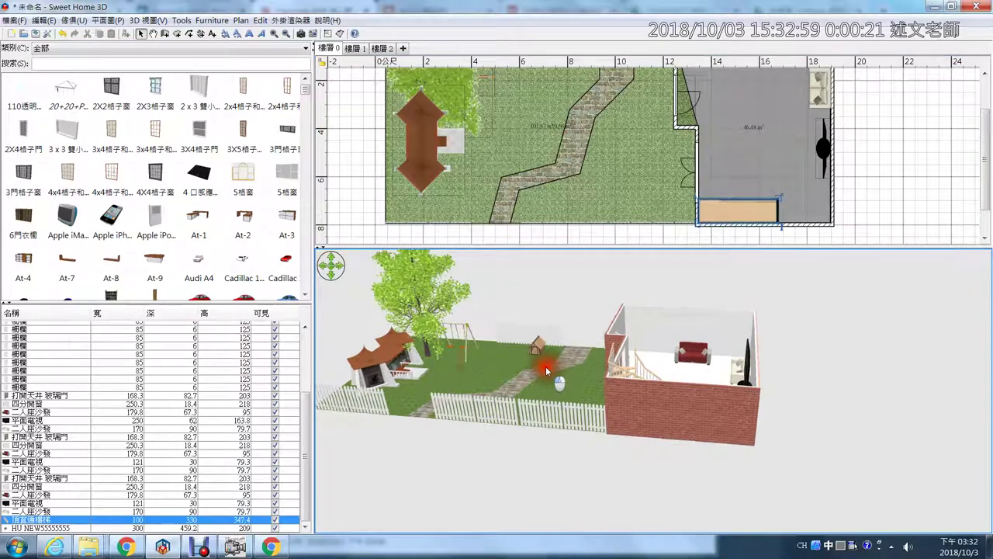
{"action": "left_click", "coordinate": [575, 149]}
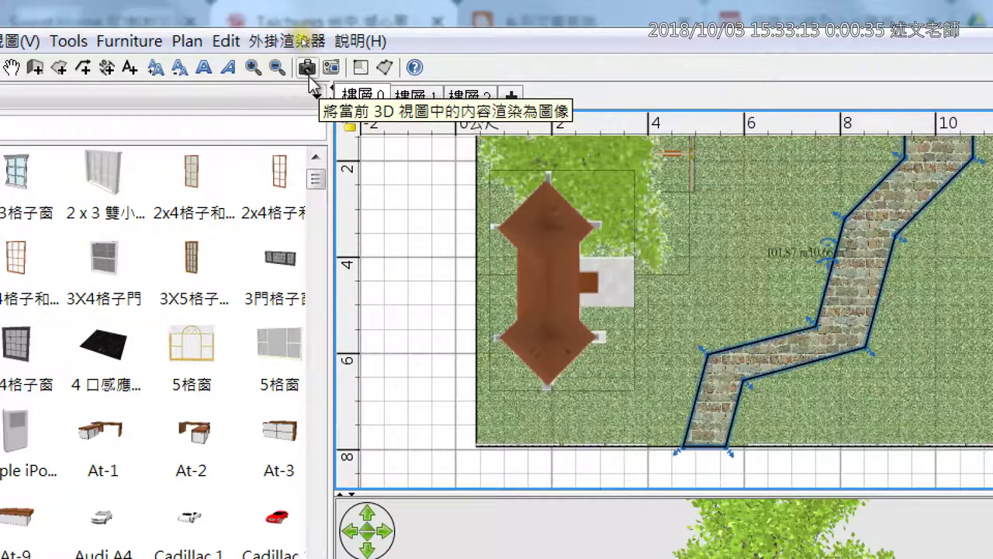
Start creating a photo of the current 3D view and raise its quality to the highest level.
{"action": "left_click", "coordinate": [307, 69]}
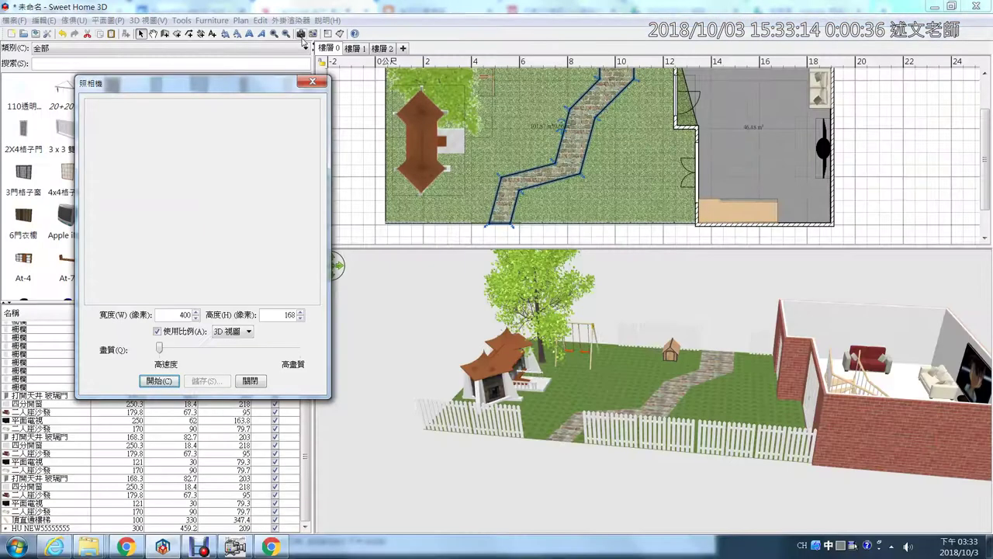
{"action": "left_click_drag", "start_coordinate": [214, 78], "coordinate": [241, 85]}
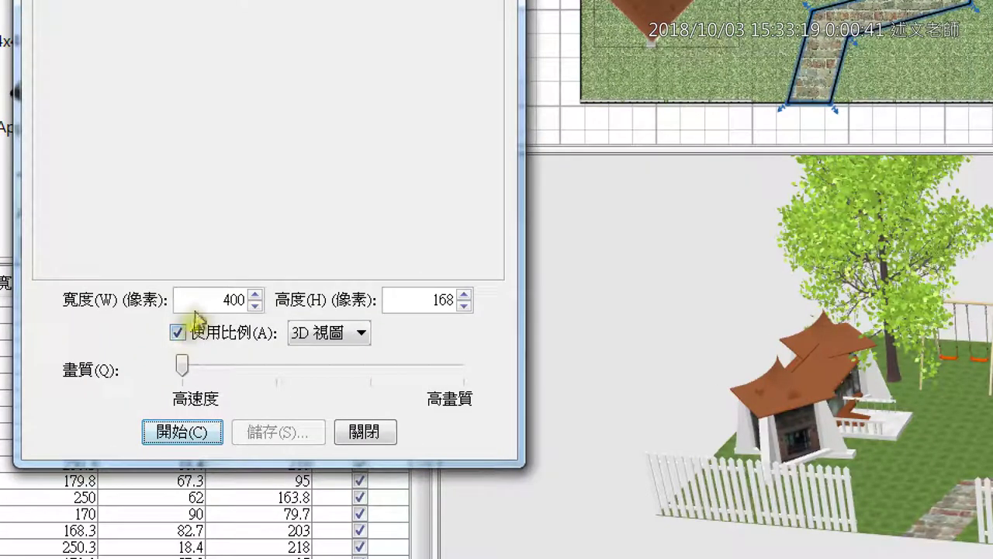
{"action": "left_click", "coordinate": [202, 320]}
{"action": "left_click_drag", "start_coordinate": [214, 298], "coordinate": [234, 290]}
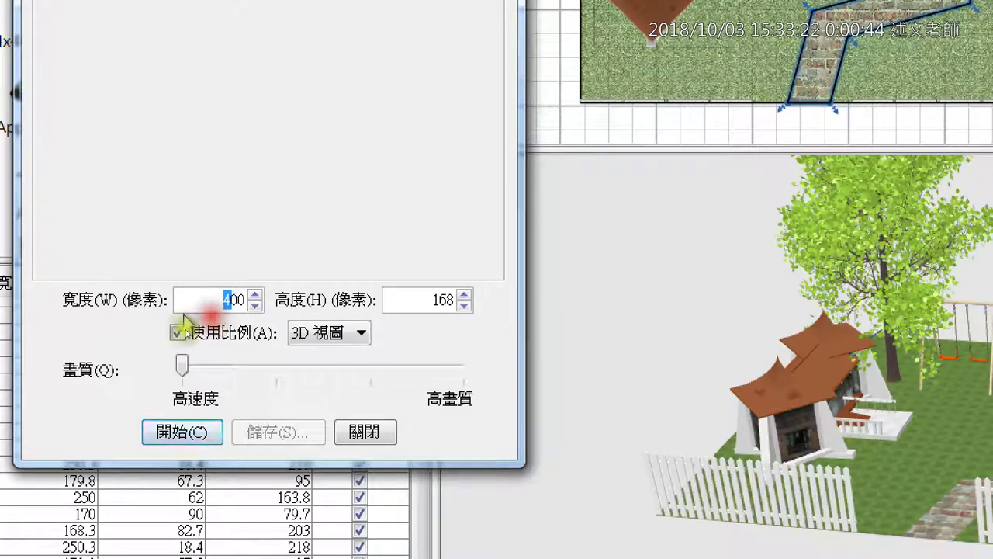
{"action": "left_click", "coordinate": [183, 365]}
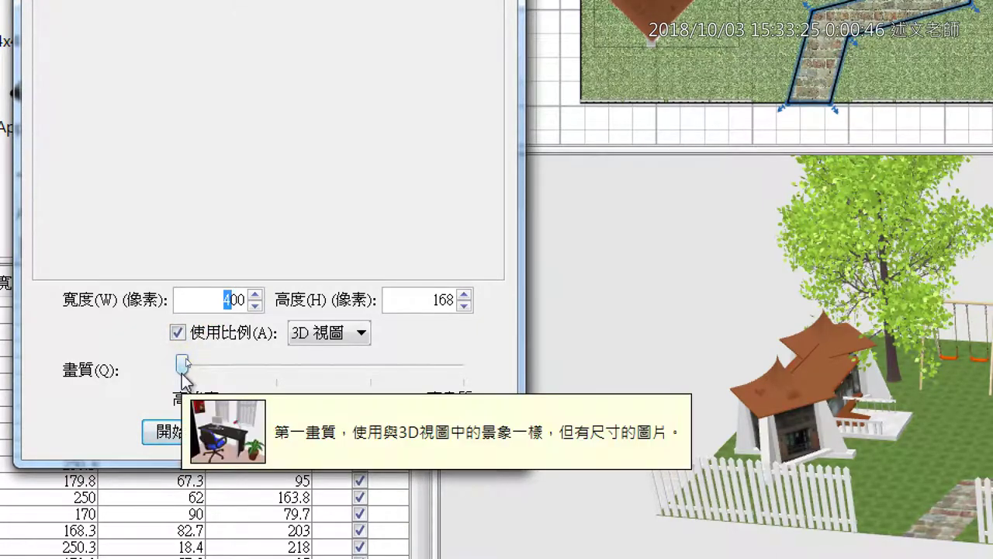
{"action": "left_click_drag", "start_coordinate": [183, 365], "coordinate": [510, 377]}
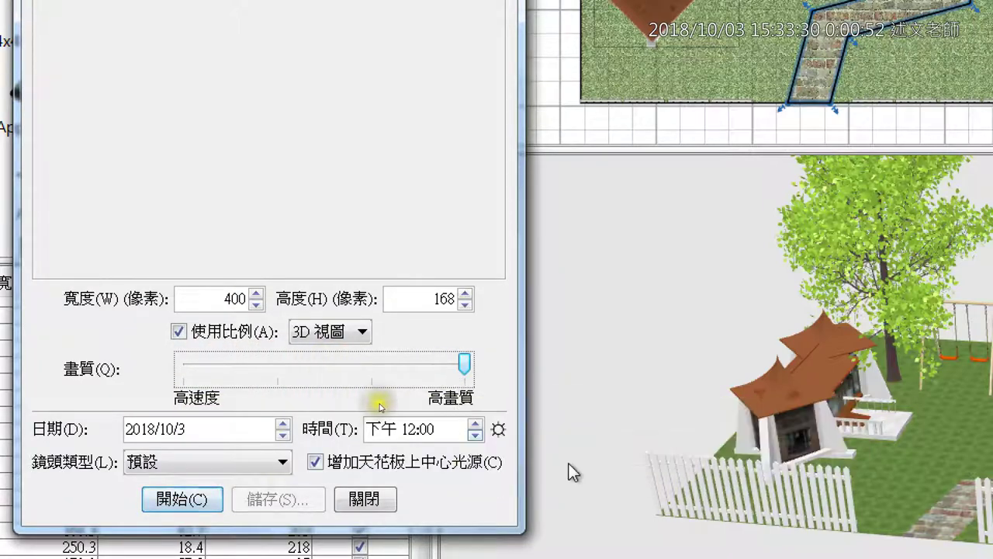
{"action": "mouse_move", "coordinate": [217, 418]}
{"action": "left_mouse_down"}
{"action": "mouse_move", "coordinate": [224, 435]}
{"action": "mouse_move", "coordinate": [241, 405]}
{"action": "left_mouse_up"}
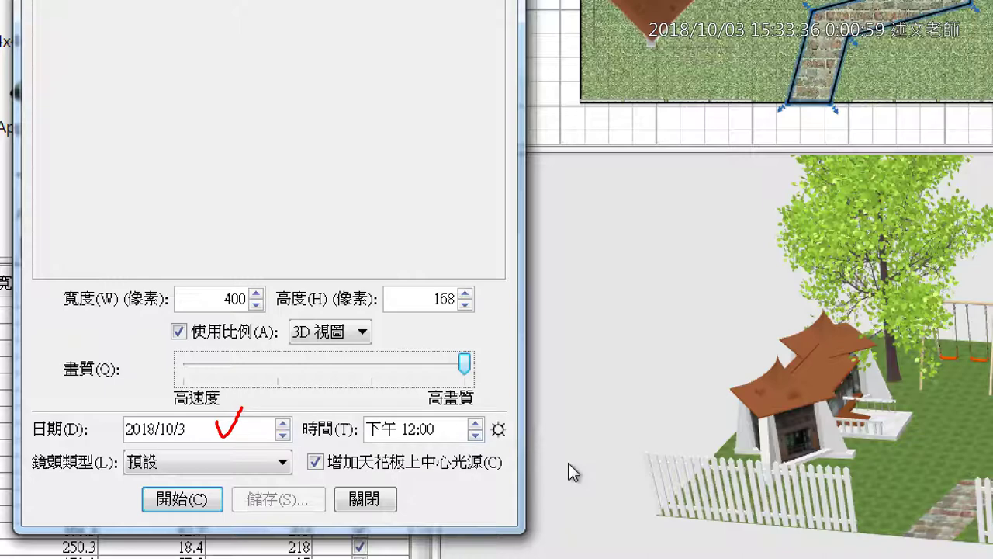
{"action": "left_click_drag", "start_coordinate": [304, 441], "coordinate": [436, 439]}
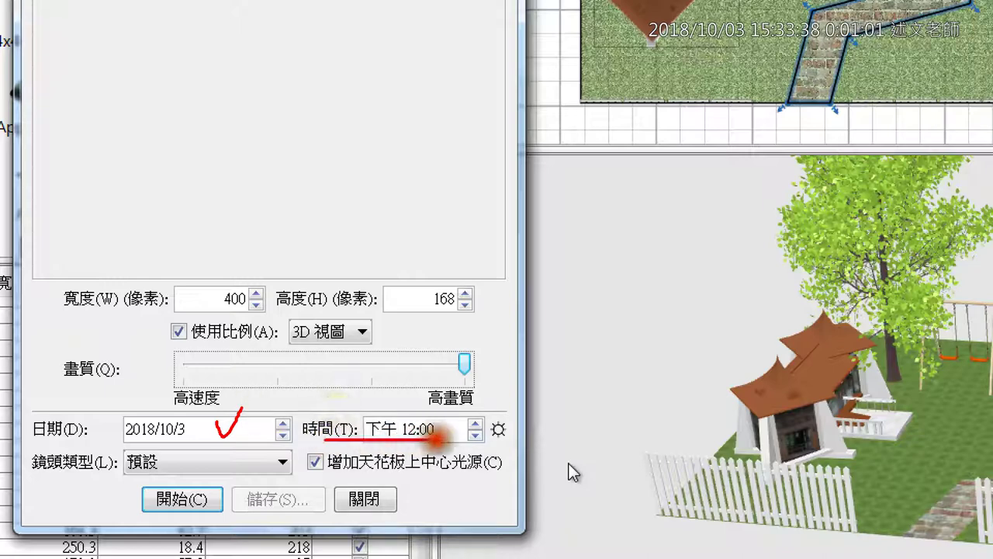
{"action": "mouse_move", "coordinate": [417, 396]}
{"action": "left_mouse_down"}
{"action": "mouse_move", "coordinate": [403, 421]}
{"action": "mouse_move", "coordinate": [411, 419]}
{"action": "left_mouse_up"}
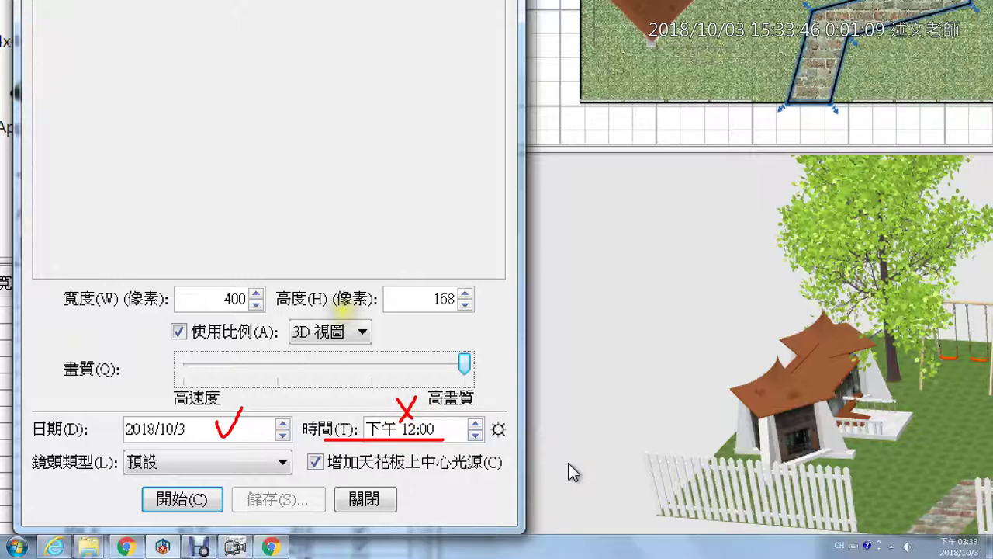
{"action": "key", "text": "Escape"}
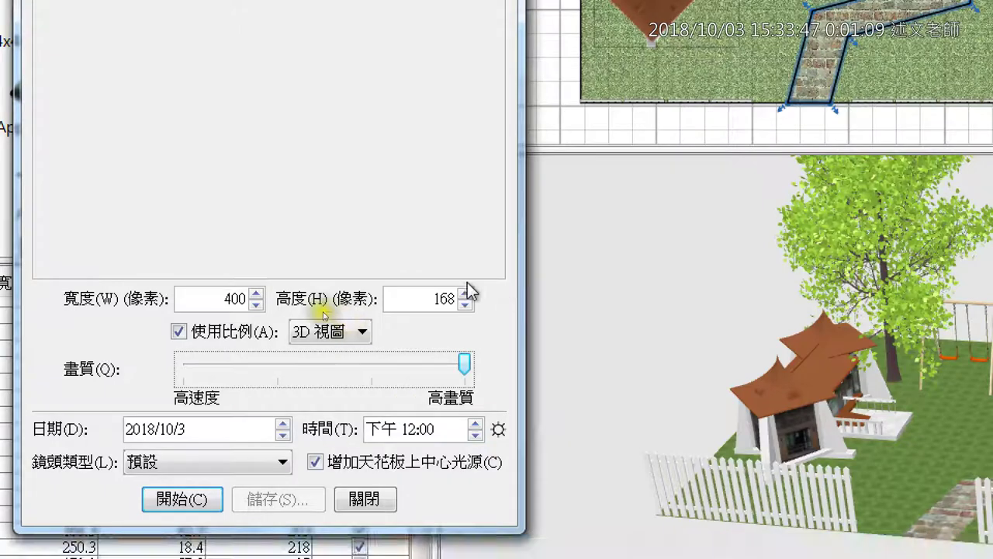
Set the photo's time of day to 下午 4:00.
{"action": "left_click", "coordinate": [411, 431]}
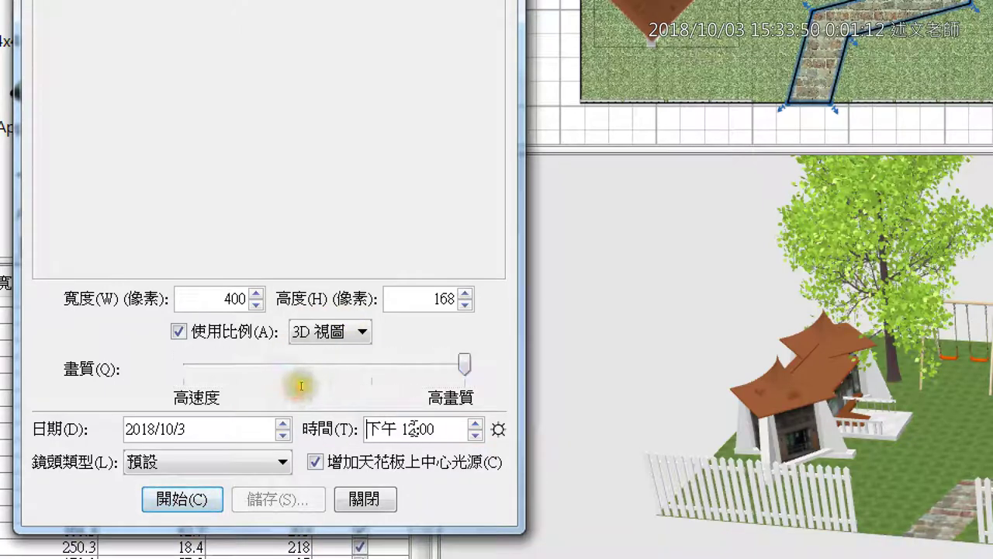
{"action": "left_click", "coordinate": [403, 429]}
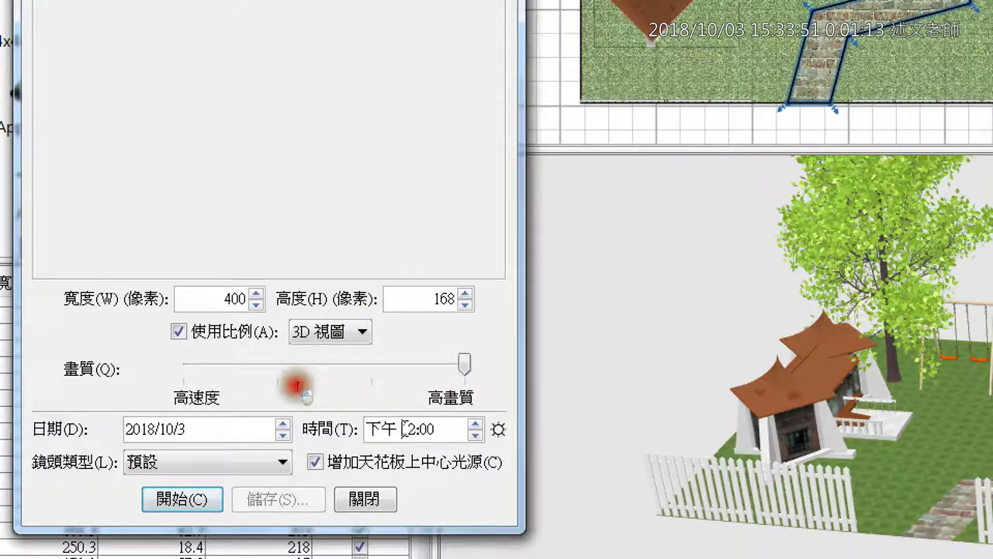
{"action": "left_click", "coordinate": [475, 425]}
{"action": "left_click", "coordinate": [475, 424]}
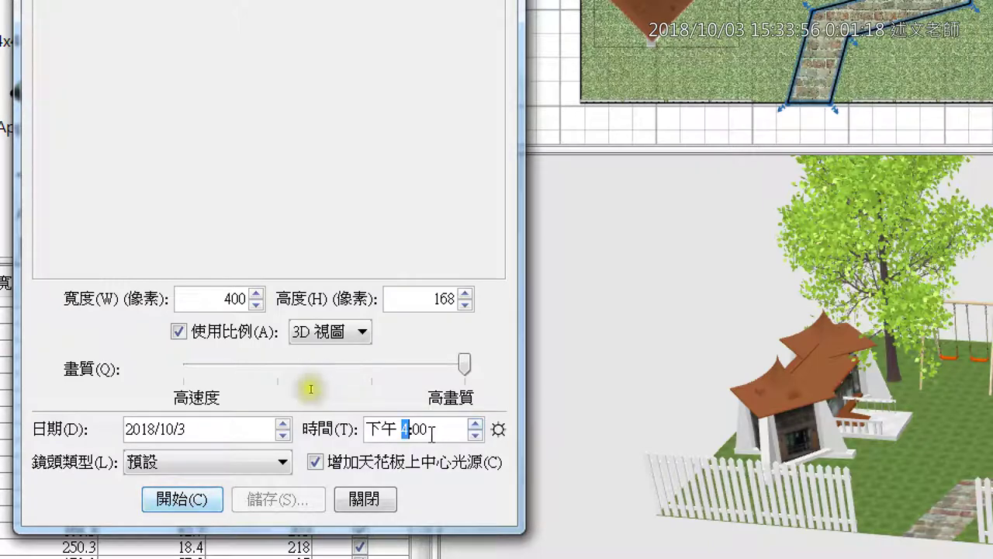
Turn off the added ceiling centre lights (增加天花板上中心光源) and render the daytime photo.
{"action": "left_click", "coordinate": [315, 464]}
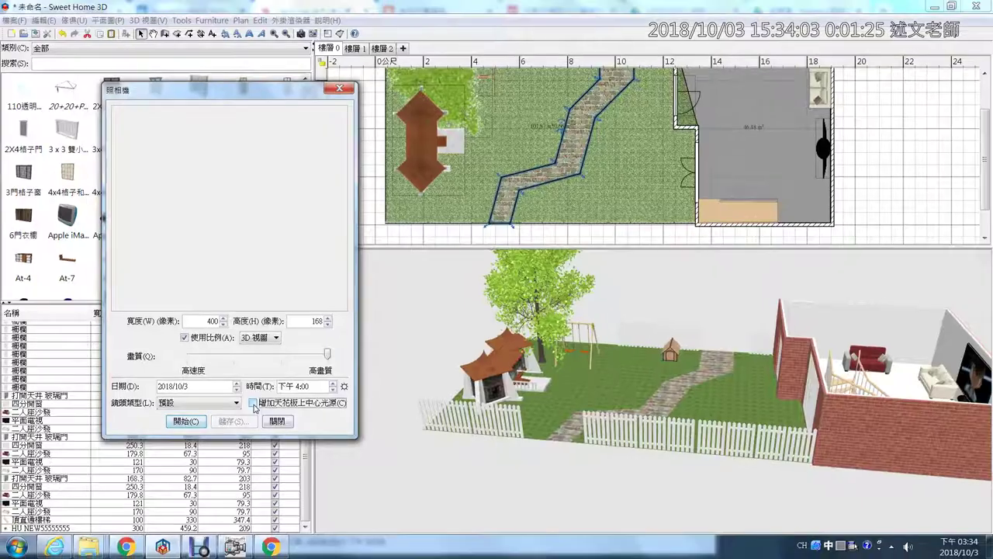
{"action": "left_click", "coordinate": [196, 421]}
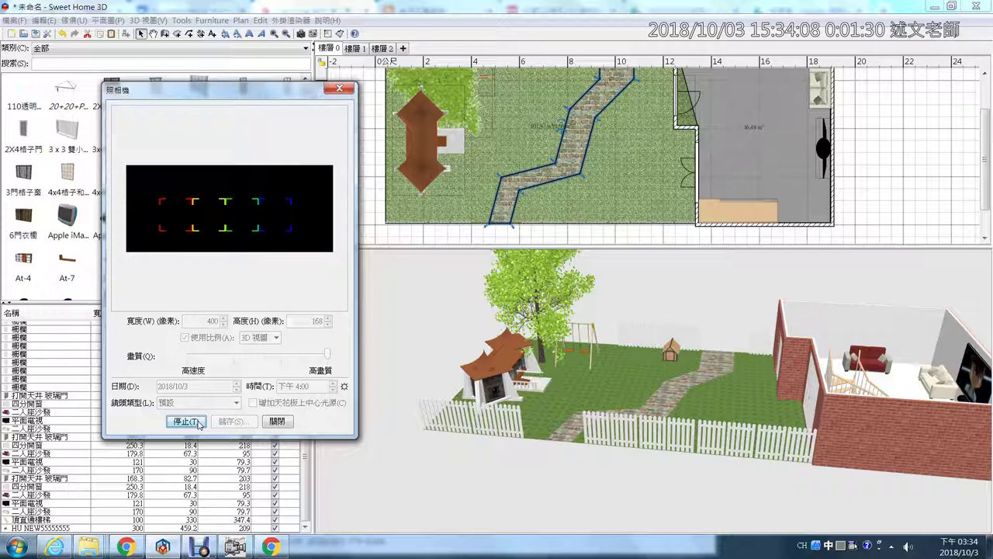
{"action": "left_click_drag", "start_coordinate": [648, 371], "coordinate": [710, 377]}
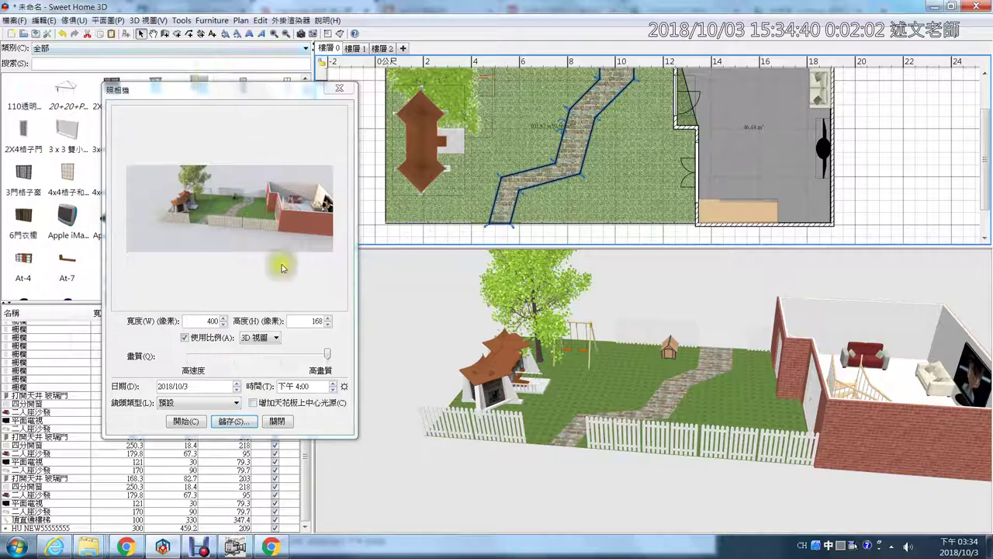
Change the photo's time of day to 上午 4:00 and render the night view.
{"action": "left_click", "coordinate": [283, 386]}
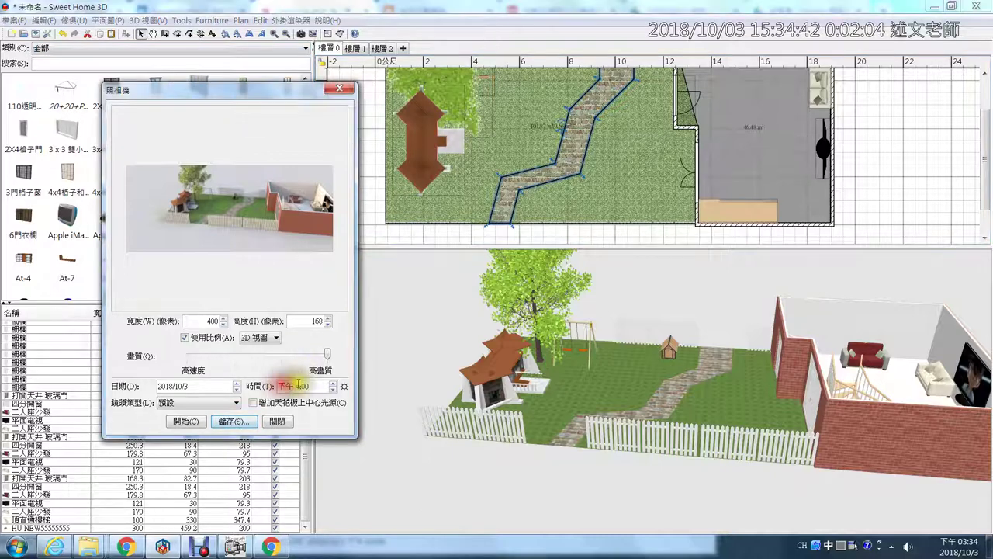
{"action": "left_click", "coordinate": [332, 383]}
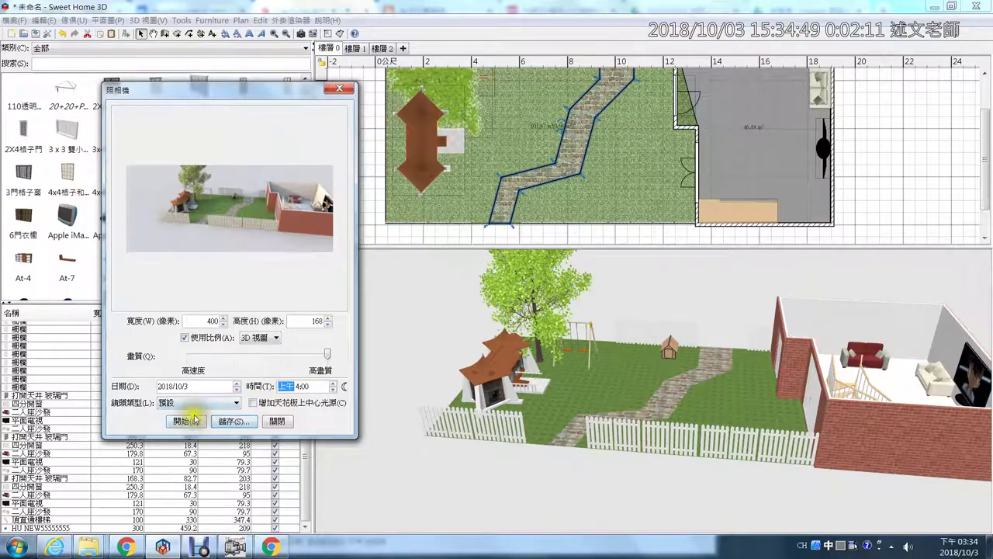
{"action": "left_click", "coordinate": [50, 454]}
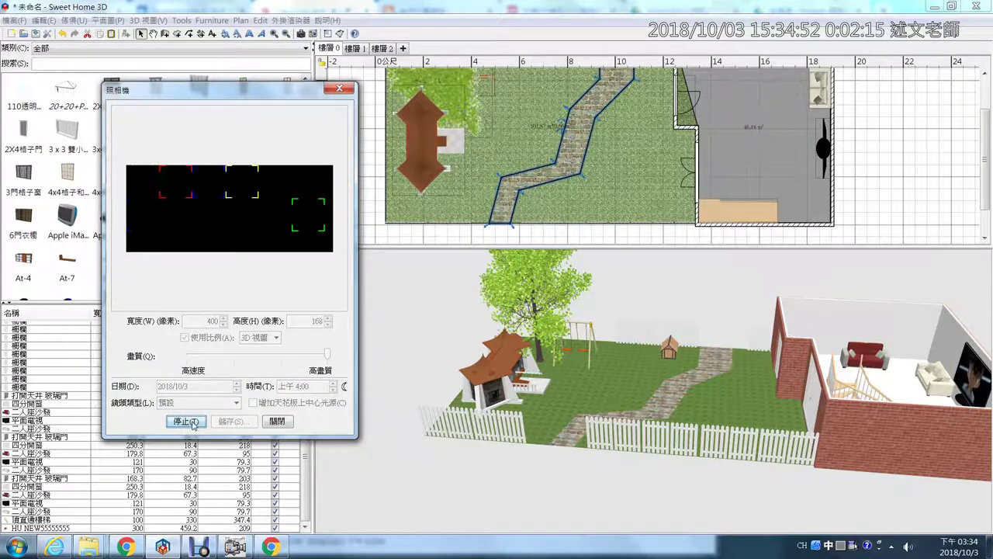
{"action": "left_click", "coordinate": [186, 421]}
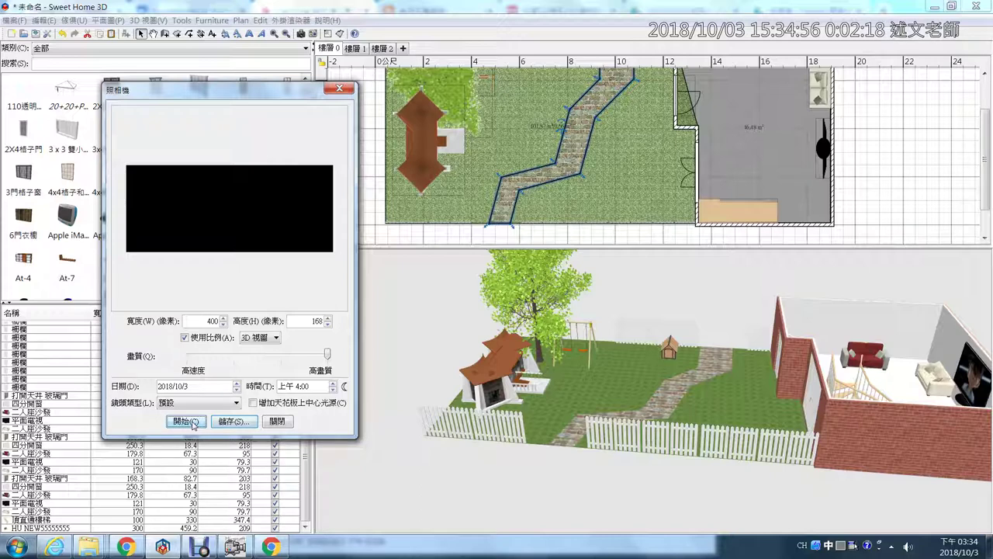
Filter the furniture catalogue to the 1電燈及灯具 category and bring the lamp post models into view beside the photo dialog.
{"action": "left_click_drag", "start_coordinate": [248, 89], "coordinate": [246, 194]}
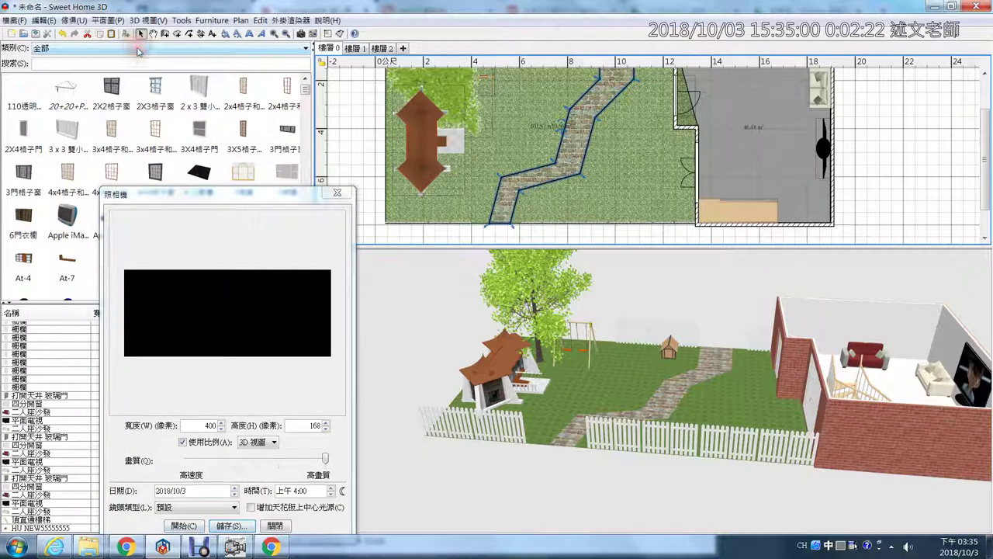
{"action": "left_click", "coordinate": [138, 49]}
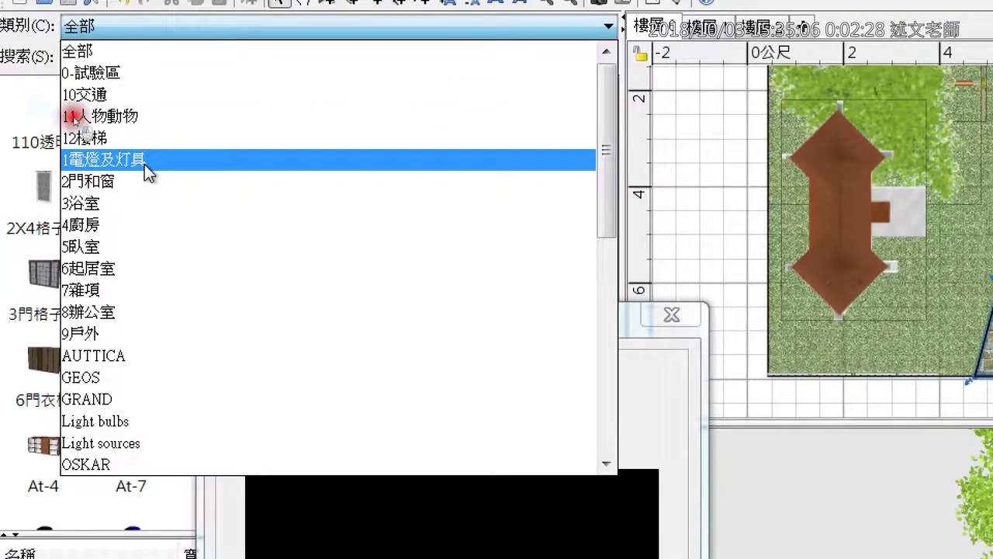
{"action": "left_click", "coordinate": [144, 164]}
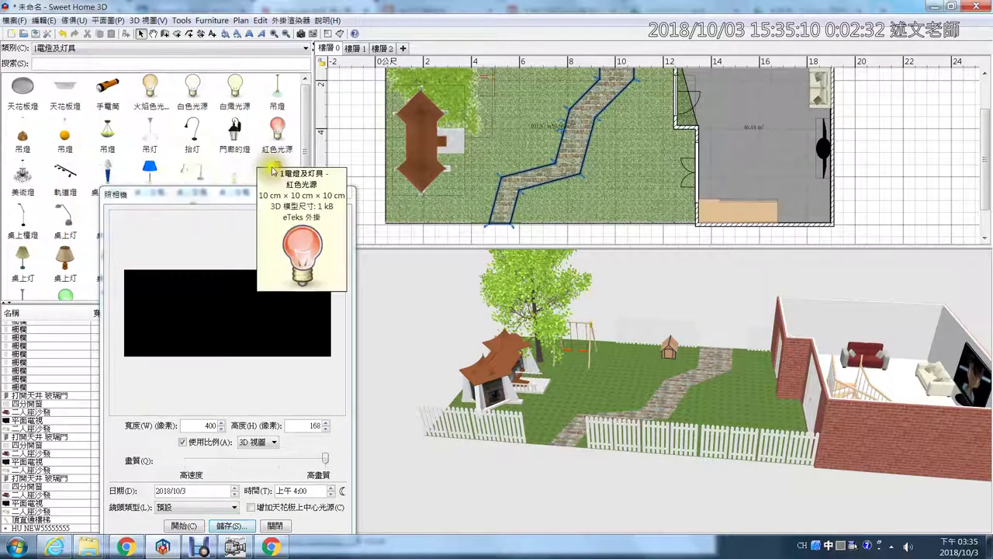
{"action": "left_click_drag", "start_coordinate": [237, 199], "coordinate": [197, 327]}
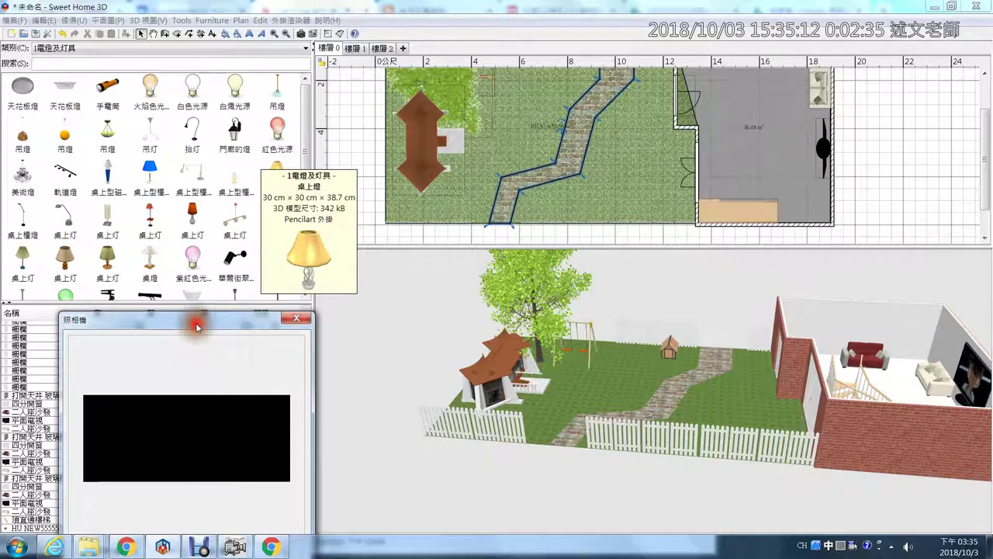
{"action": "left_click_drag", "start_coordinate": [308, 125], "coordinate": [308, 231]}
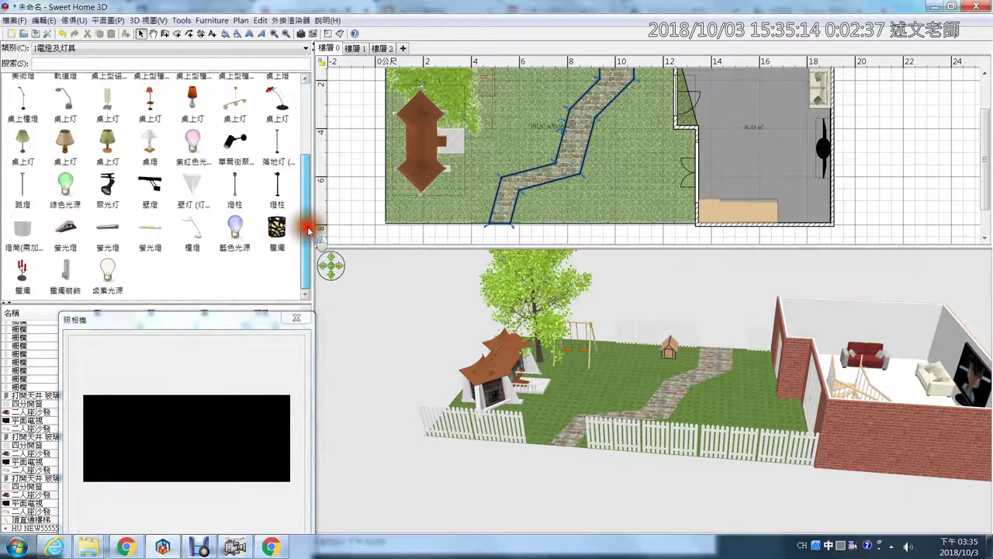
Place a 燈柱 lamp post on the lawn near the pavilion and copy it twice in a row along the front fence.
{"action": "left_click_drag", "start_coordinate": [235, 190], "coordinate": [441, 206]}
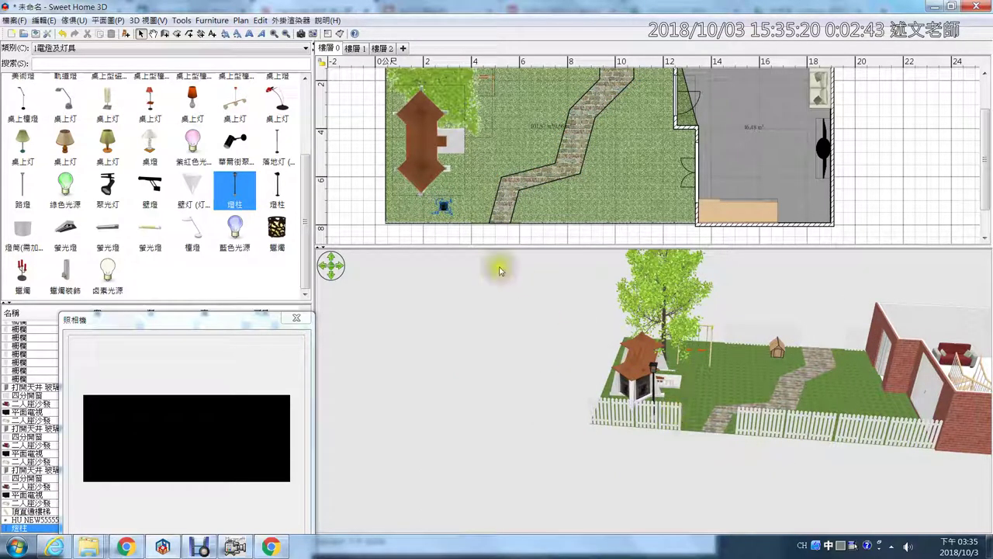
{"action": "left_click", "coordinate": [532, 211]}
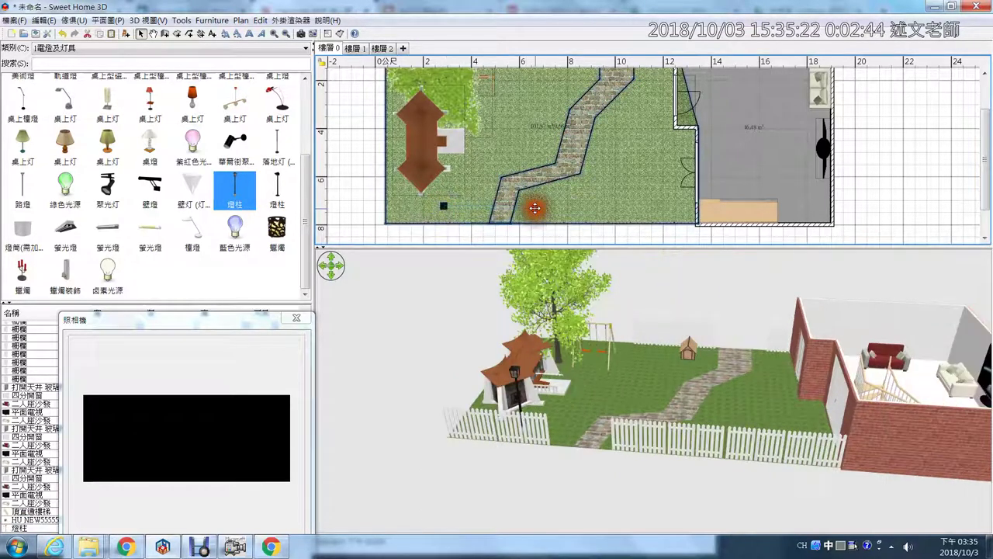
{"action": "left_click", "coordinate": [445, 223]}
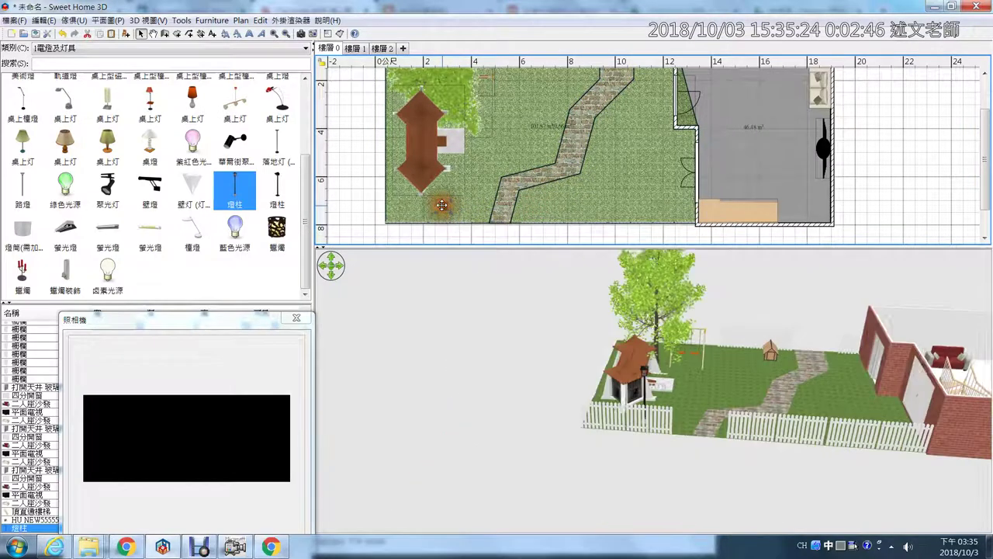
{"action": "left_click_drag", "start_coordinate": [443, 206], "coordinate": [627, 210], "text": "ctrl"}
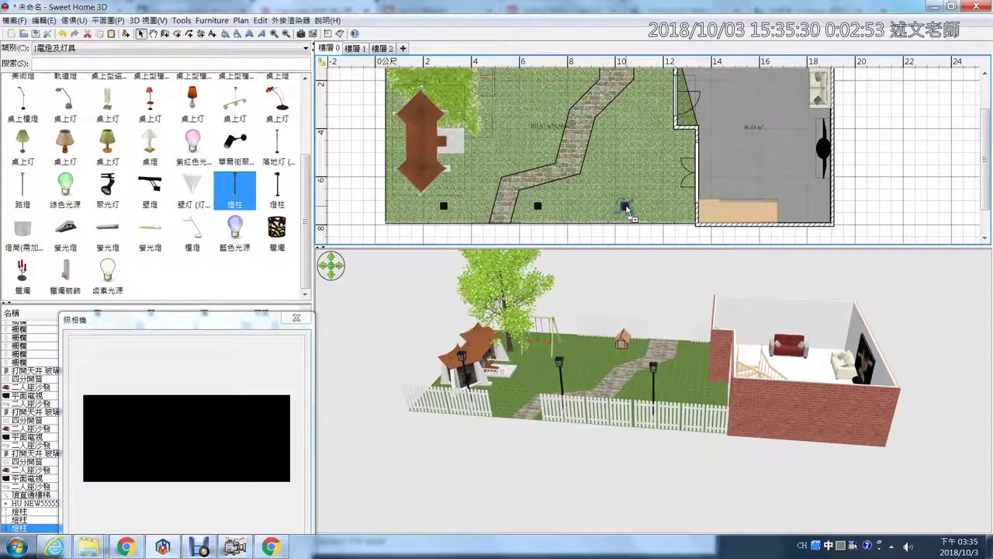
Place a 火焰色光源 light source about 154 cm across on the lawn between the stone path and the house.
{"action": "left_click", "coordinate": [190, 144]}
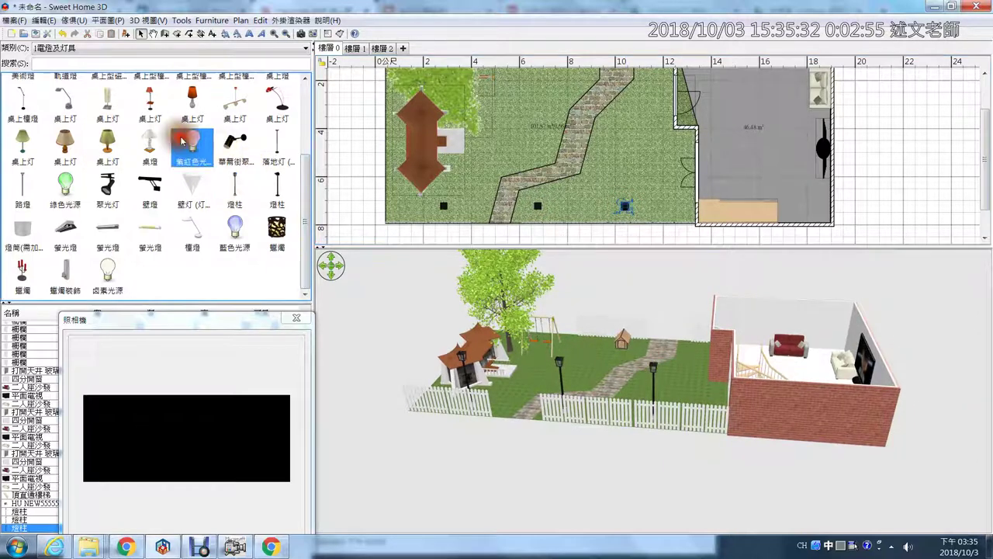
{"action": "left_click_drag", "start_coordinate": [307, 171], "coordinate": [269, 110]}
{"action": "left_click", "coordinate": [151, 92]}
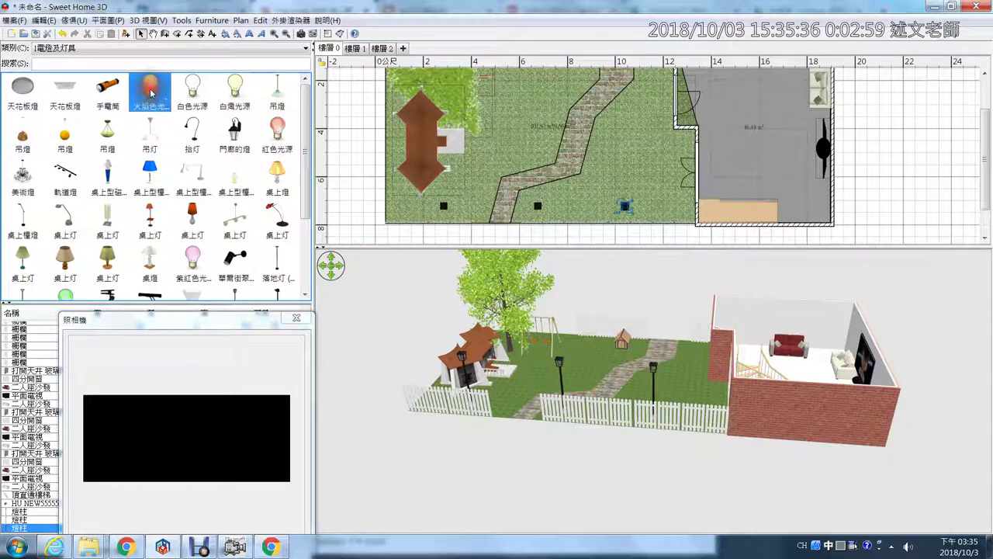
{"action": "left_click_drag", "start_coordinate": [151, 92], "coordinate": [656, 159]}
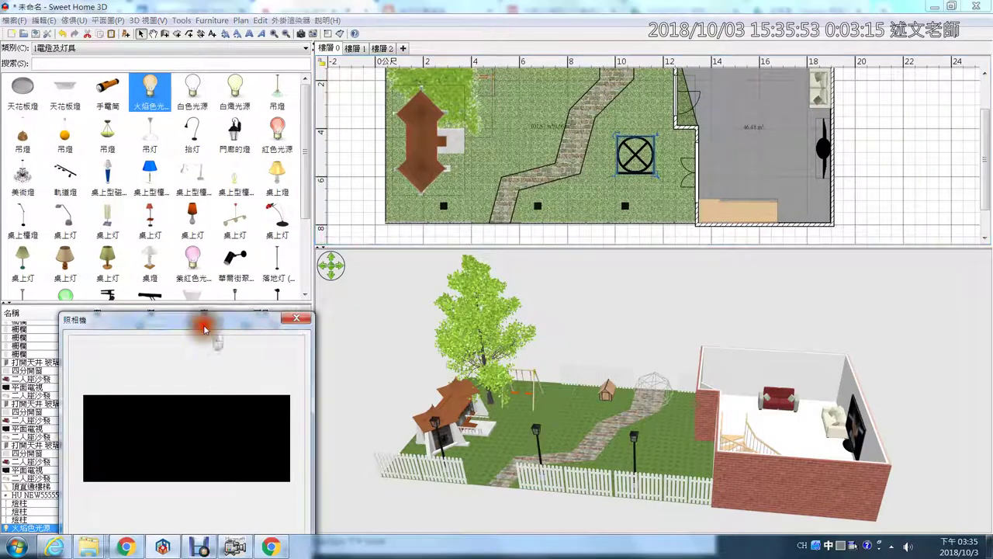
Render the 上午 4:00 night photo again with the added garden lights.
{"action": "left_click_drag", "start_coordinate": [204, 324], "coordinate": [228, 85]}
{"action": "left_click", "coordinate": [189, 421]}
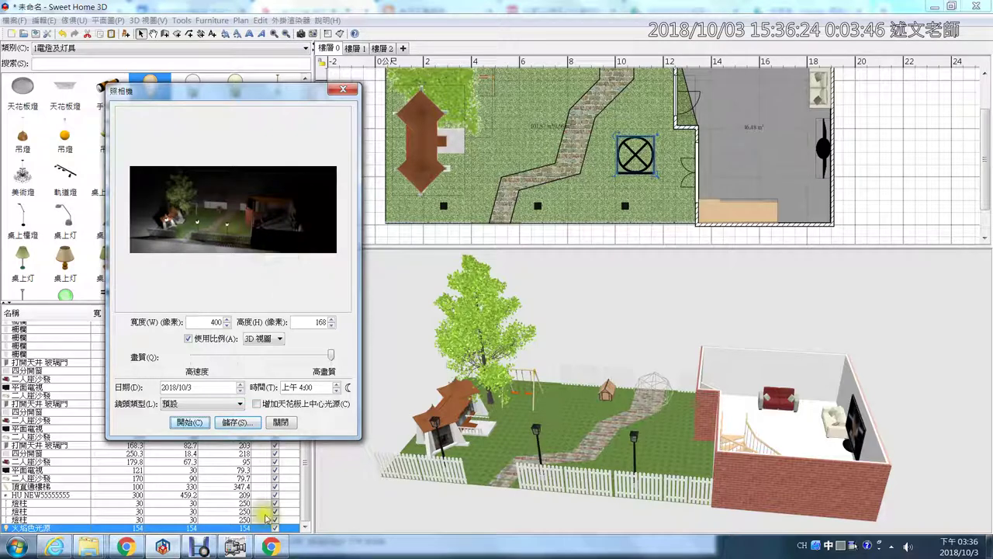
{"action": "left_click", "coordinate": [236, 546]}
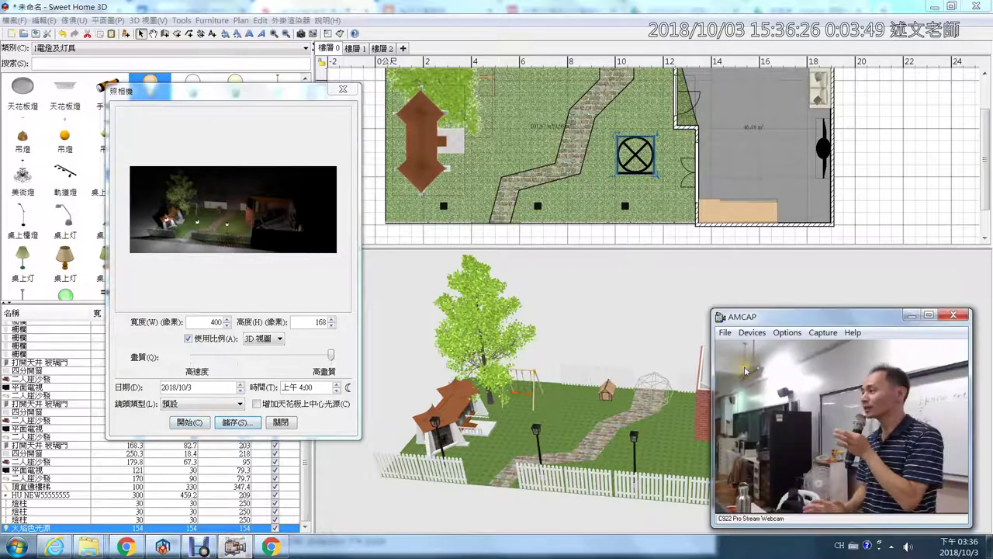